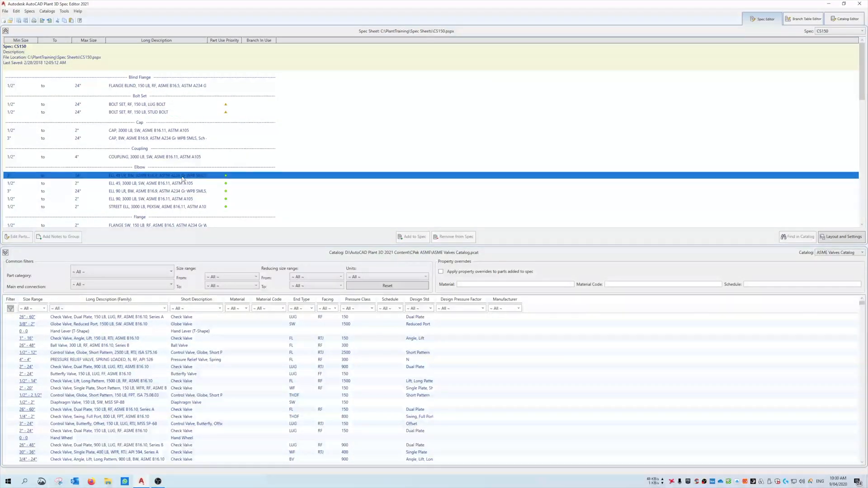
Look through the parts in the CS150 spec sheet and take a brief look at the Catalog Editor.
scroll(183, 178, down, 4)
scroll(181, 171, up, 3)
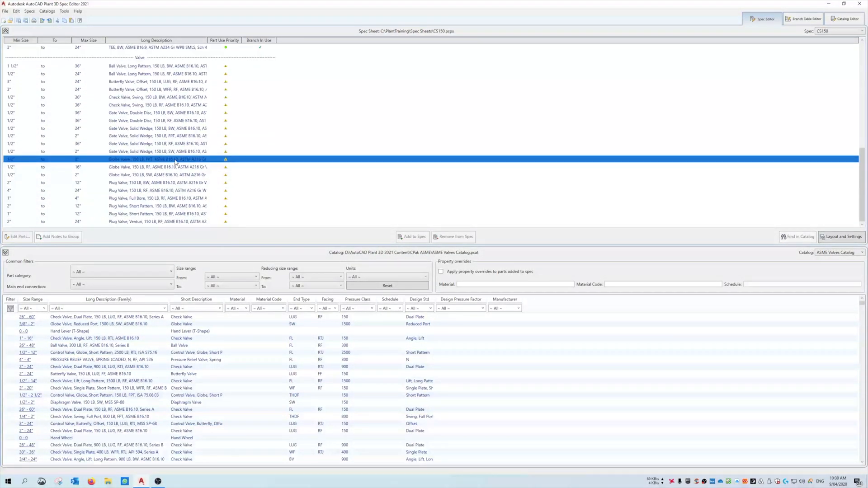
scroll(176, 156, up, 3)
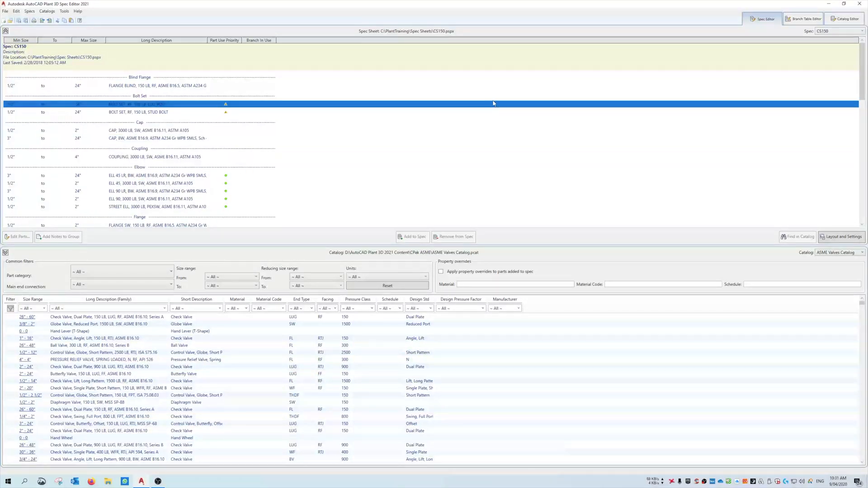
click(845, 18)
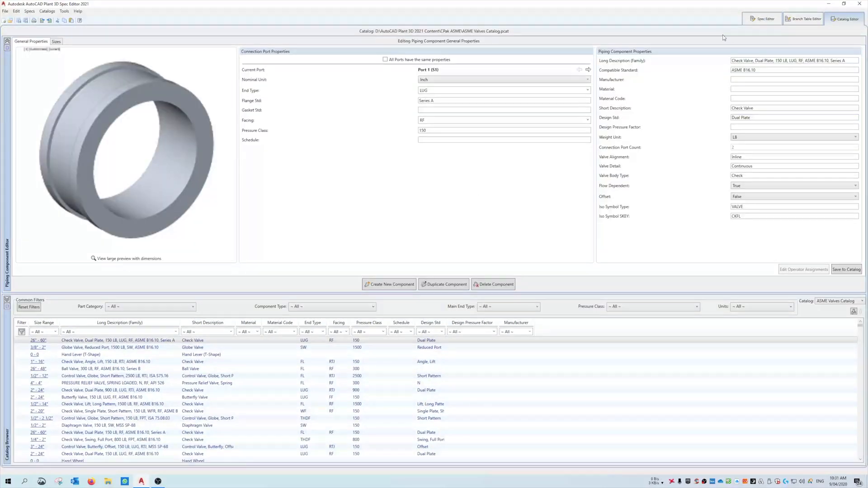
click(765, 19)
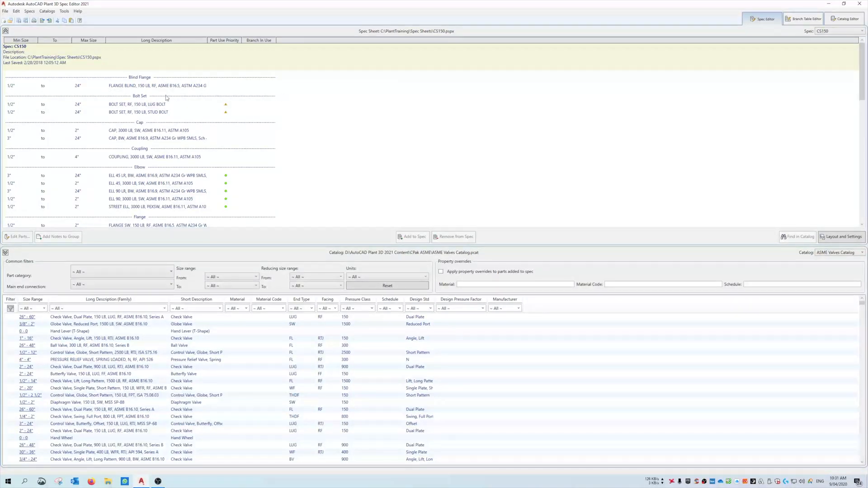
From the Catalog Editor, browse the AutoCAD Plant 3D 2021 Content folder for catalog packs without opening a catalog.
click(844, 19)
click(833, 302)
click(827, 325)
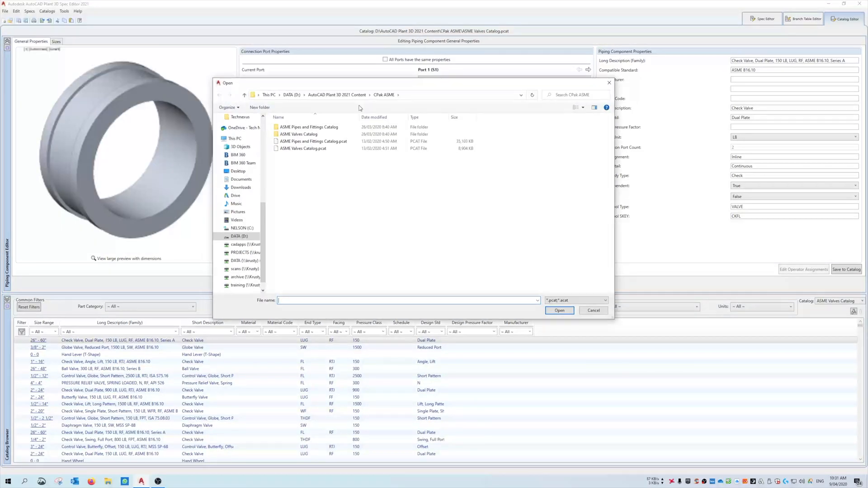
click(339, 95)
click(302, 128)
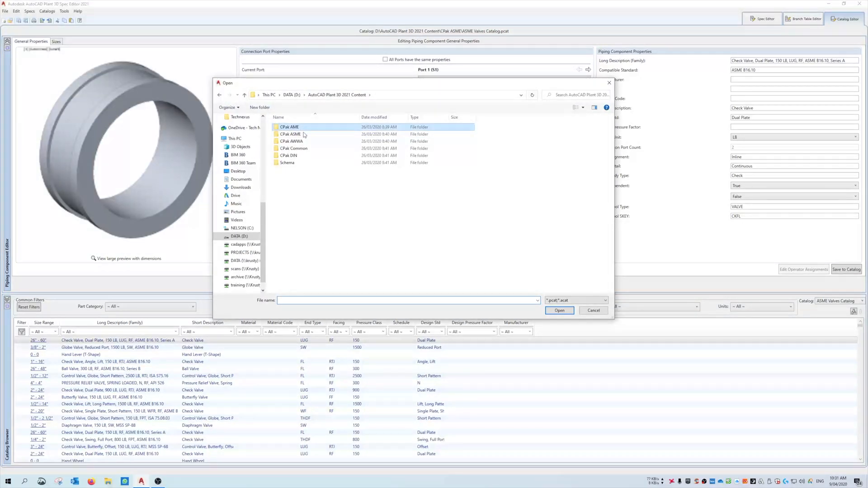
click(303, 135)
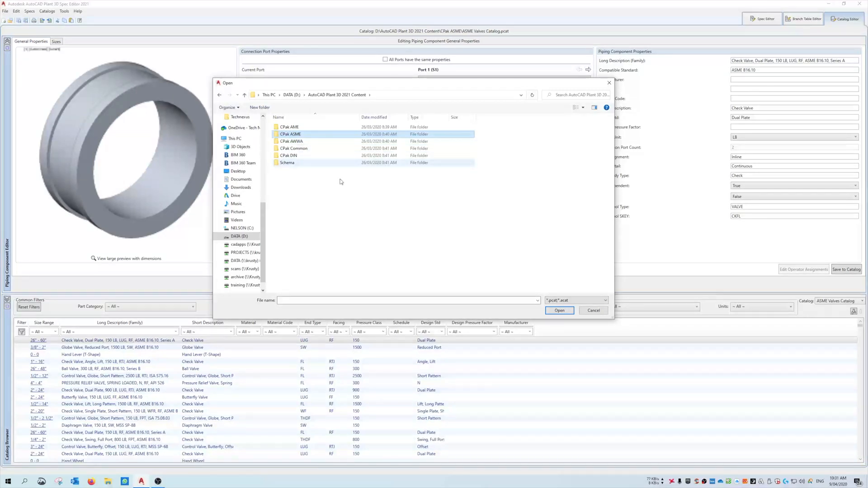
click(593, 310)
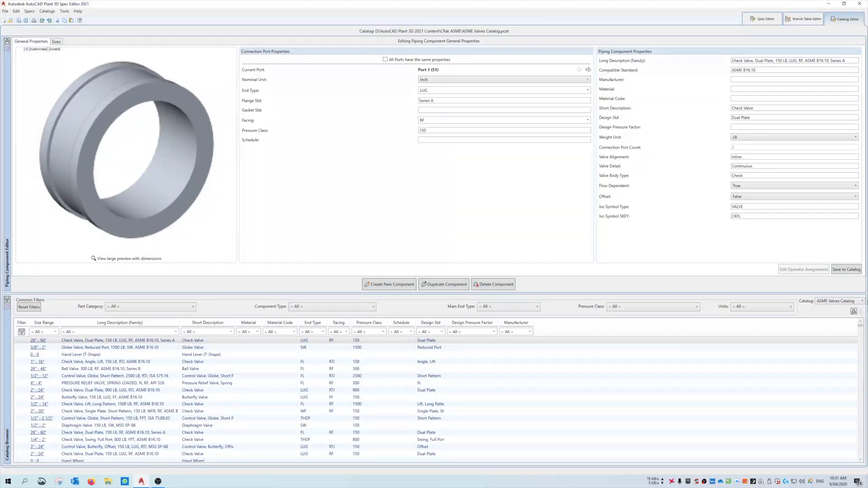
Load the ASME Pipes and Fittings Catalog in the Catalog Editor and sort its components by short description.
click(833, 301)
click(833, 316)
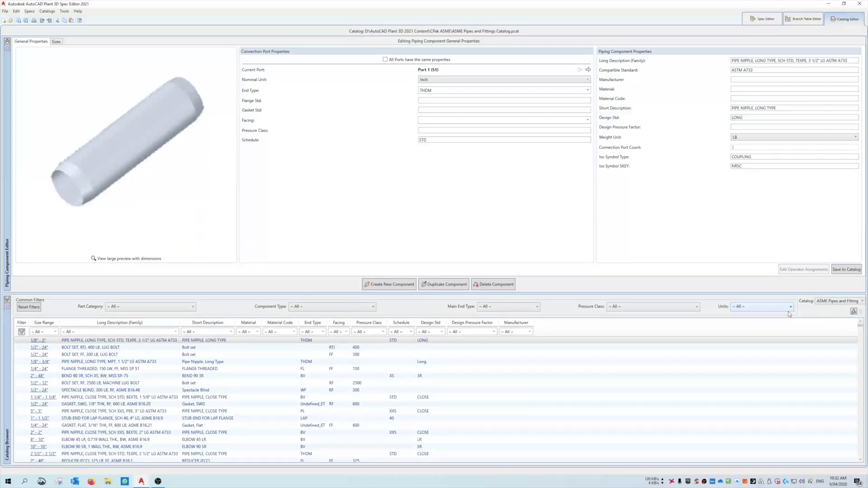
click(211, 322)
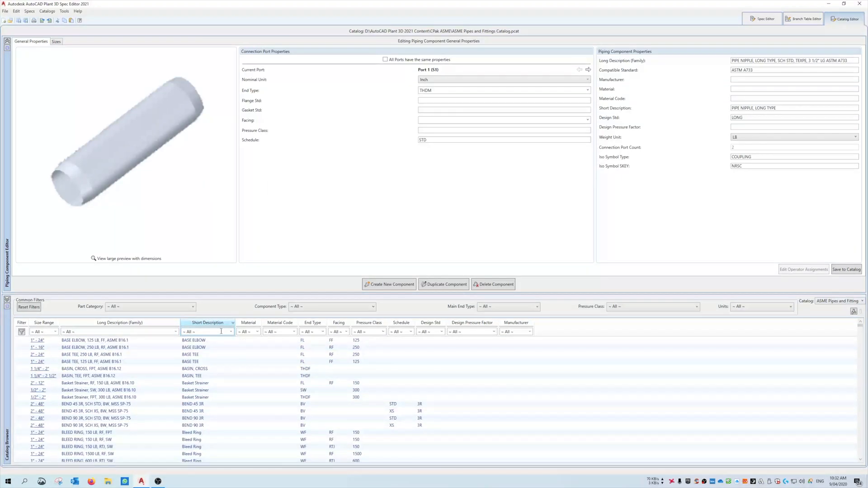
scroll(218, 361, down, 15)
scroll(218, 375, down, 6)
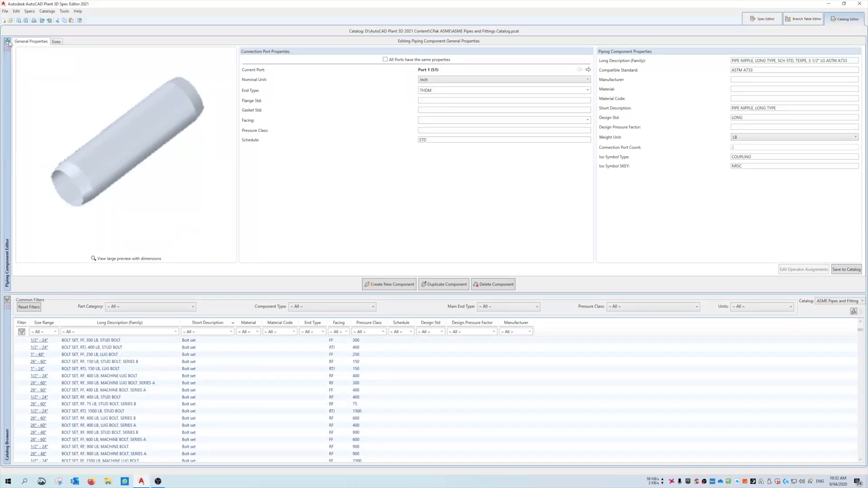
Collapse the Piping Component Editor to examine the elbow families in the catalog, and restore the editor at a larger height.
click(8, 41)
scroll(235, 294, down, 5)
scroll(235, 294, down, 20)
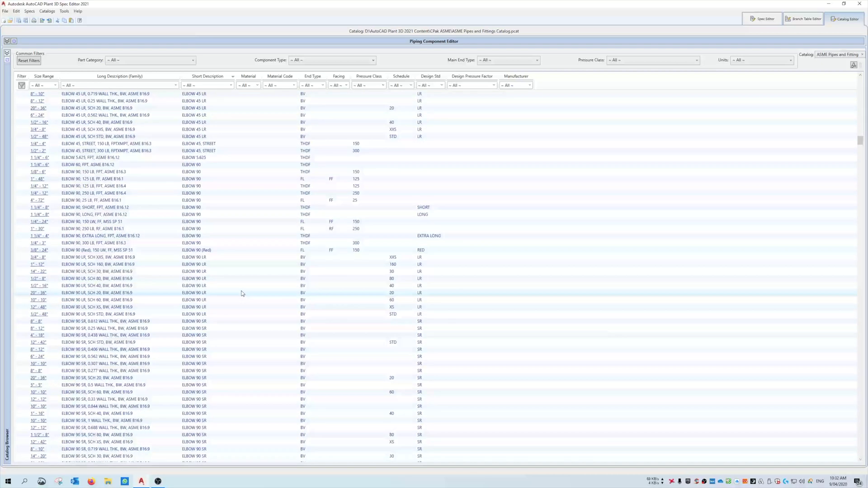
click(7, 40)
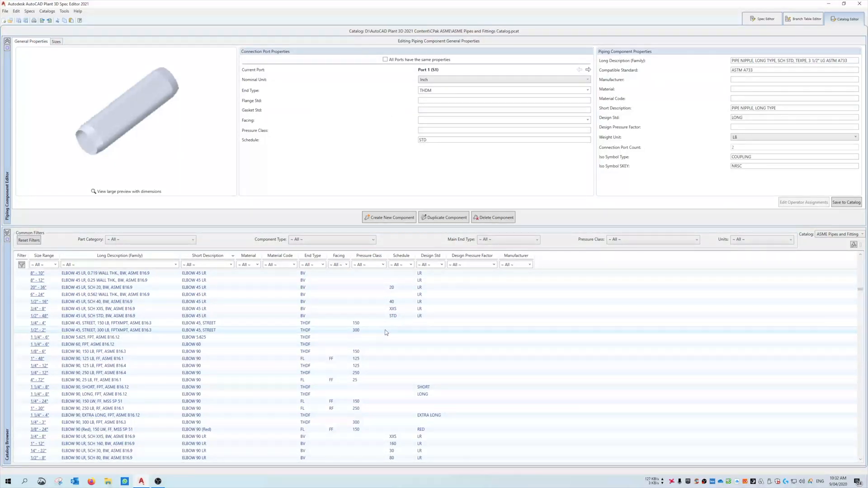
scroll(235, 352, down, 10)
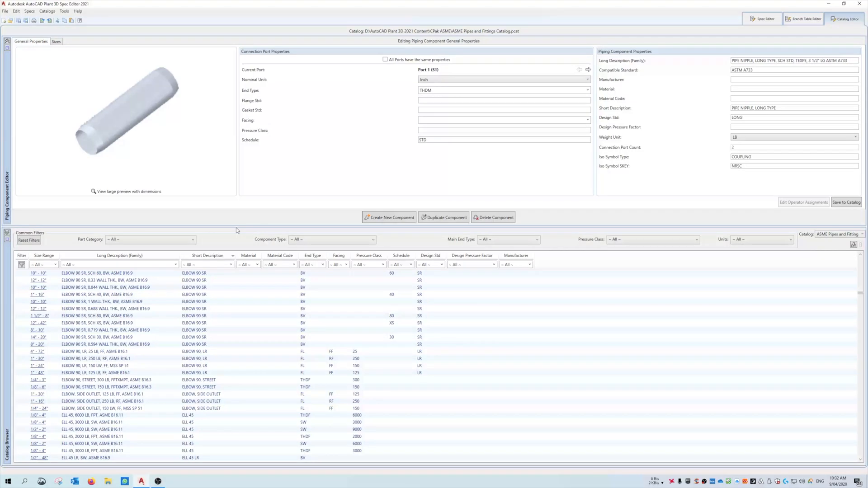
drag(236, 226, 243, 277)
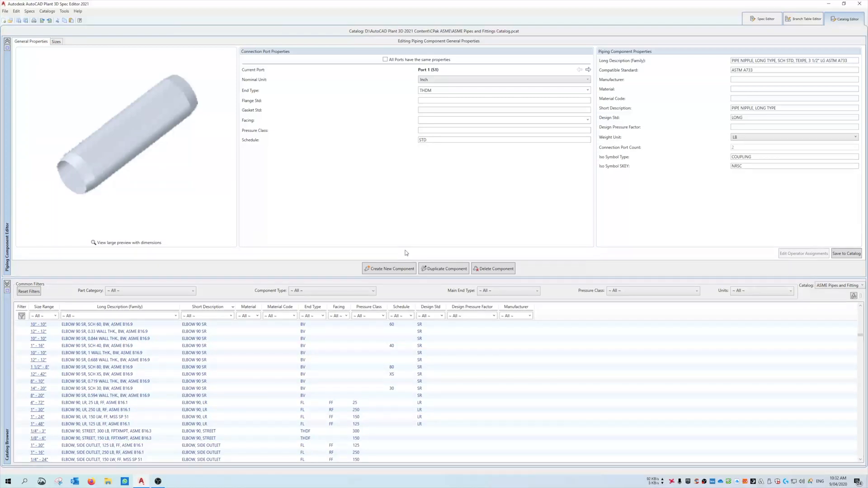
Try setting up a new component with category Flanges, piping component Flange and primary end type FL, and look through its parametric shapes.
click(390, 270)
drag(409, 143, 430, 155)
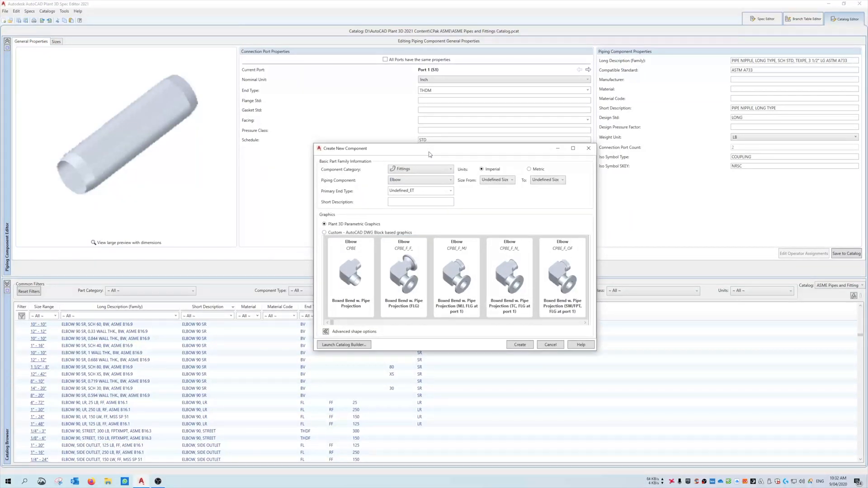
click(408, 170)
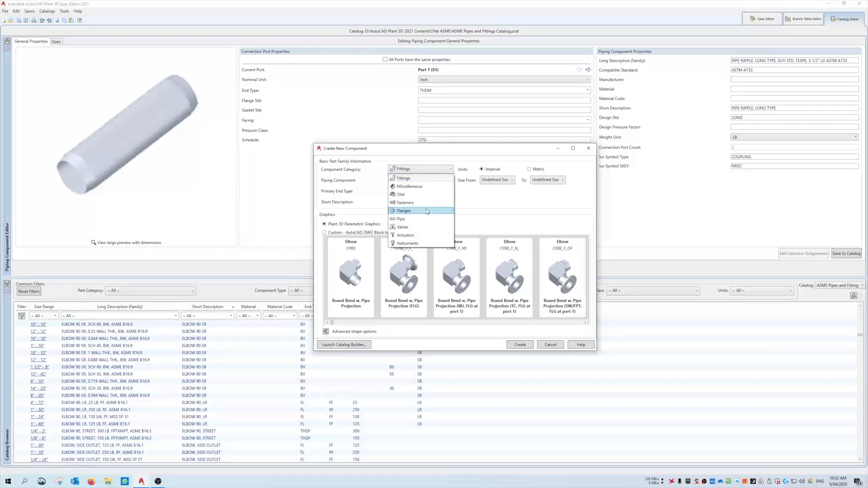
click(404, 211)
click(422, 180)
click(422, 180)
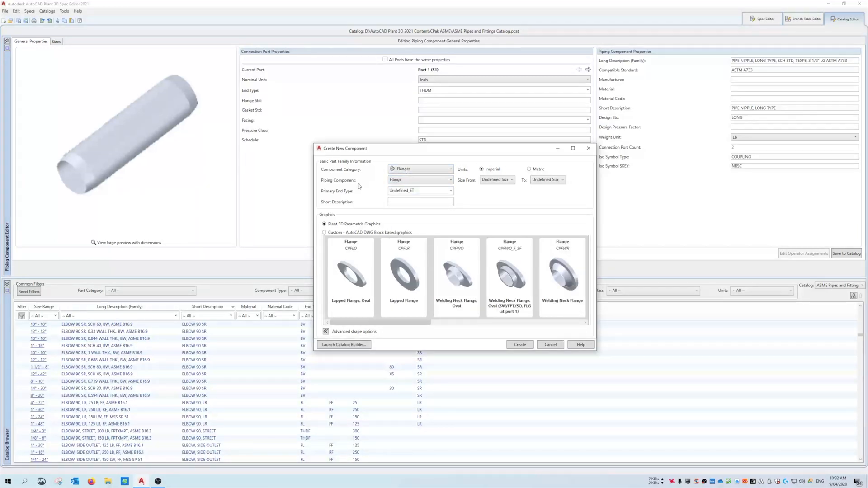
click(450, 191)
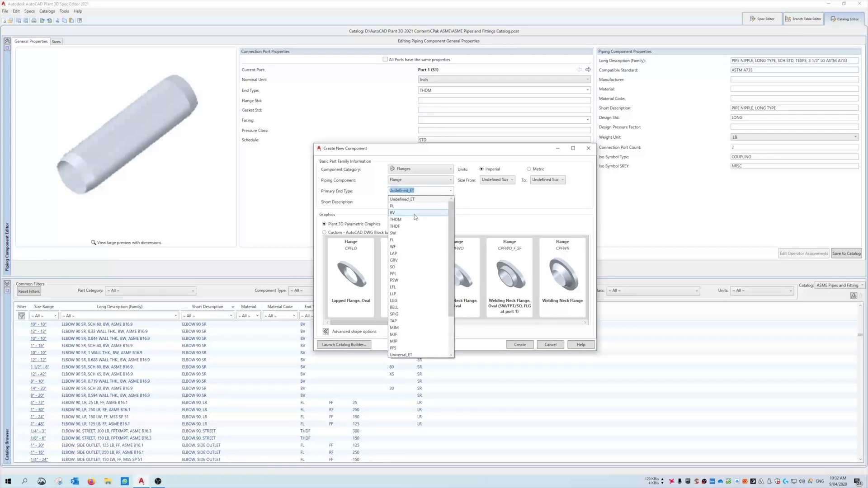
click(419, 241)
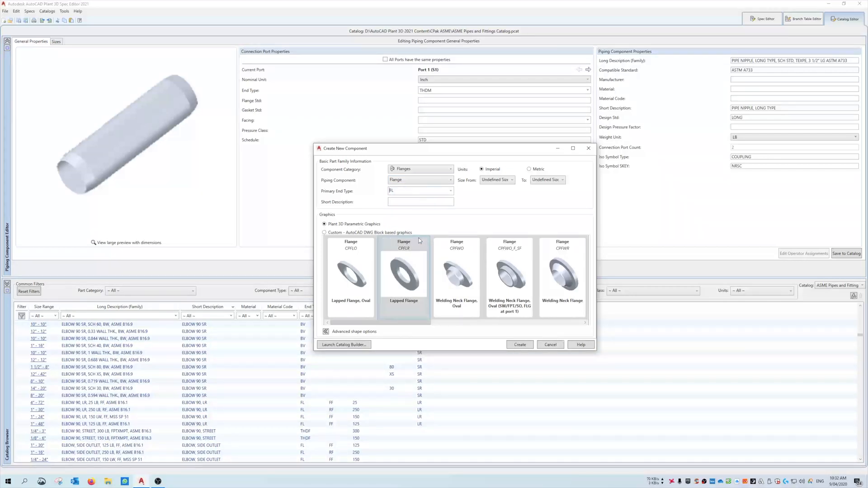
drag(443, 325, 369, 325)
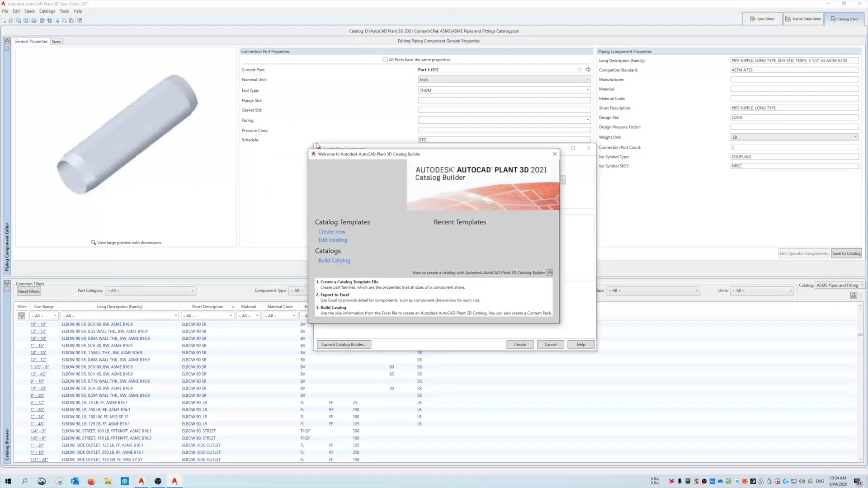
Close the Catalog Builder welcome window and cancel the creation of the new component.
drag(436, 169, 412, 163)
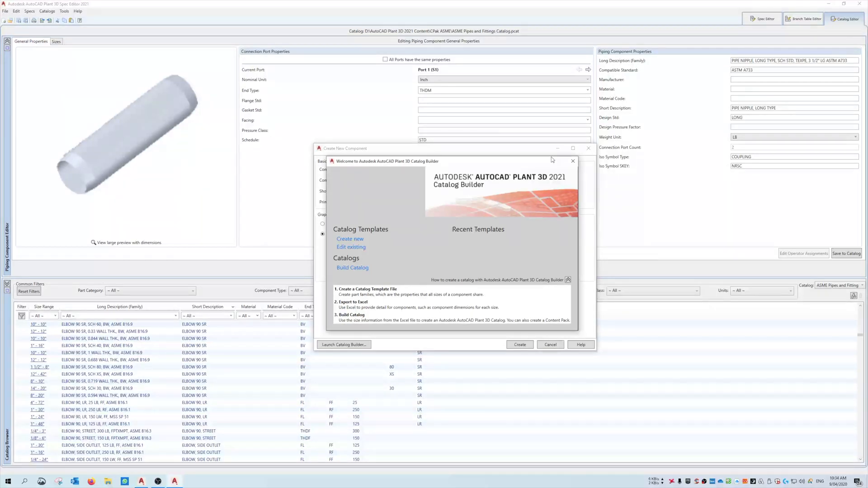
click(573, 161)
drag(517, 156, 445, 156)
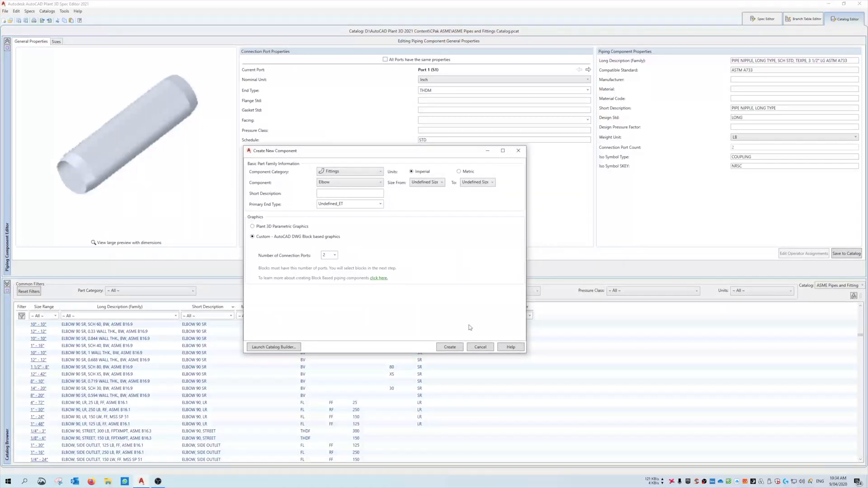
drag(381, 155, 340, 141)
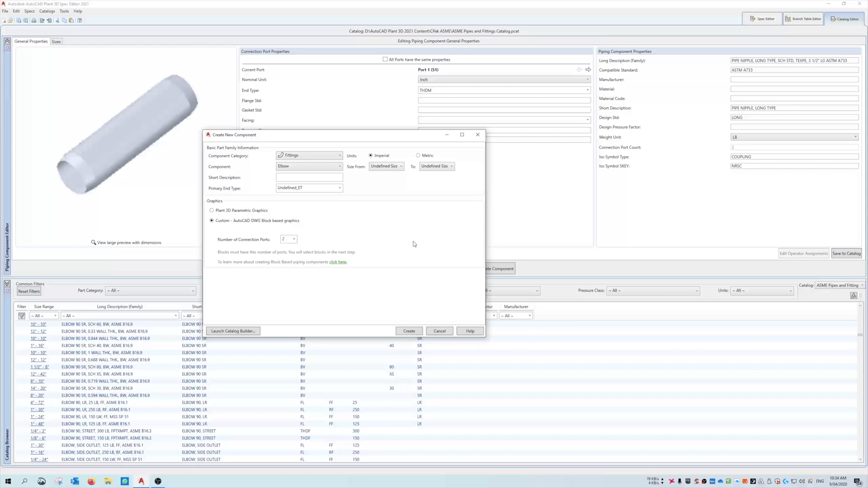
click(439, 331)
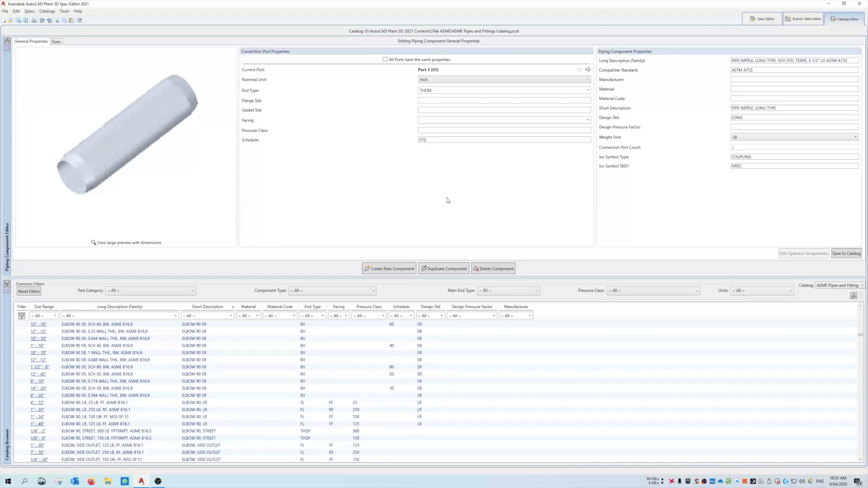
Open the CS150 branch table and inspect the branch list for a 1 1/2" branch on a 12" header without changing it.
click(763, 19)
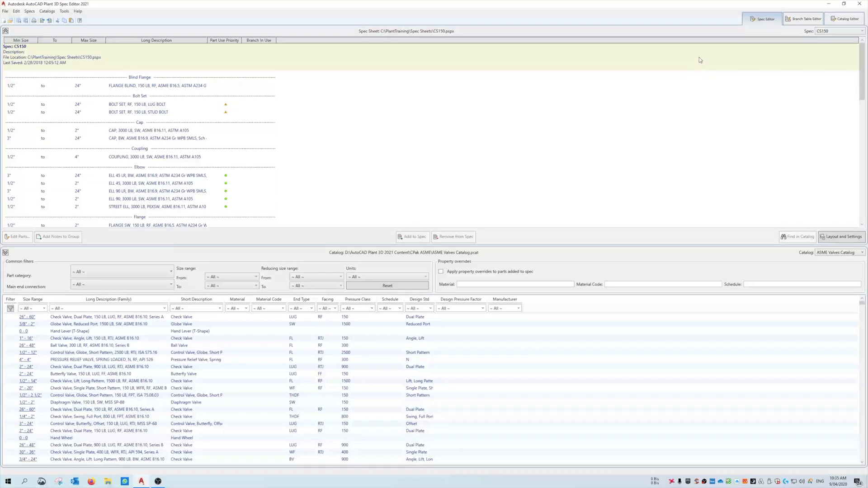
click(803, 19)
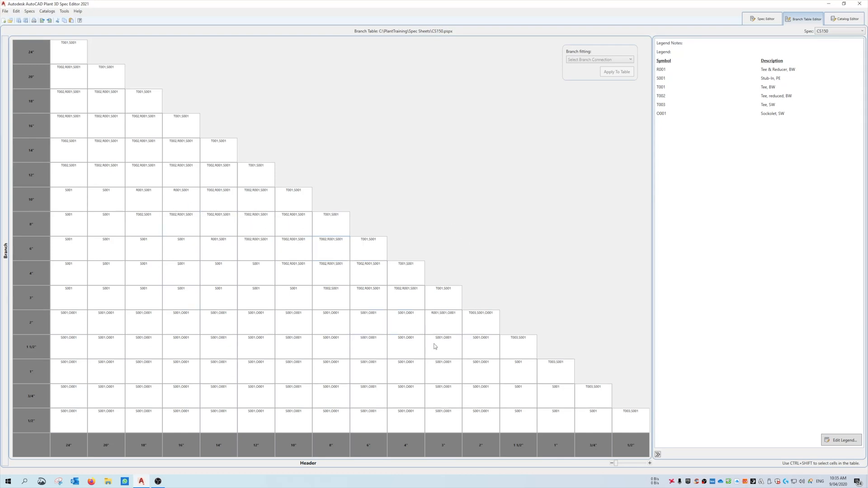
double_click(265, 350)
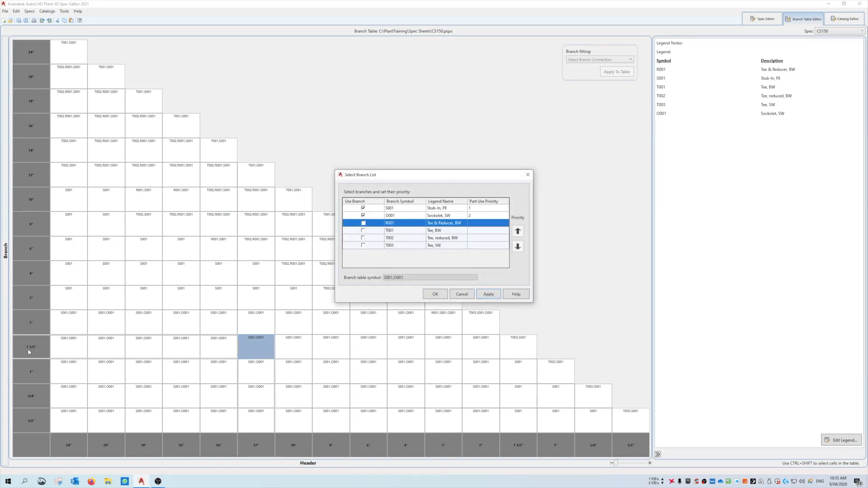
click(410, 210)
click(412, 216)
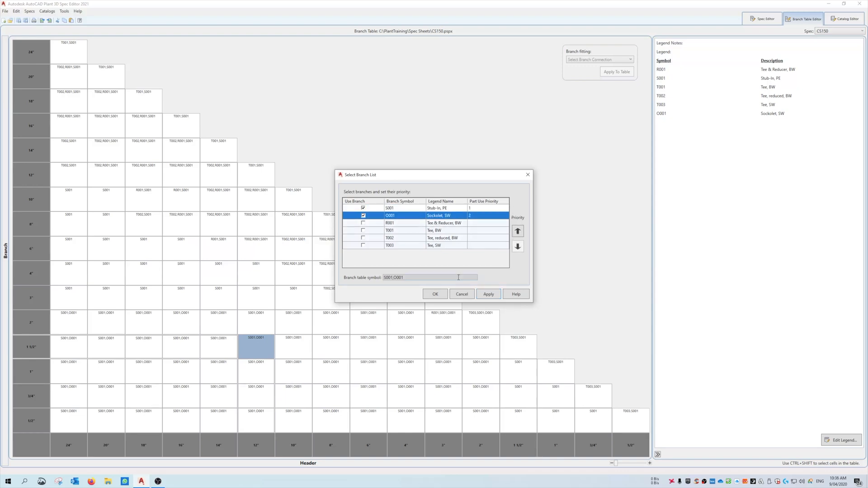
click(462, 294)
Inspect the branch priorities for a 3" branch on a 4" header, and examine the 6" by 6" cell of the branch table.
click(410, 303)
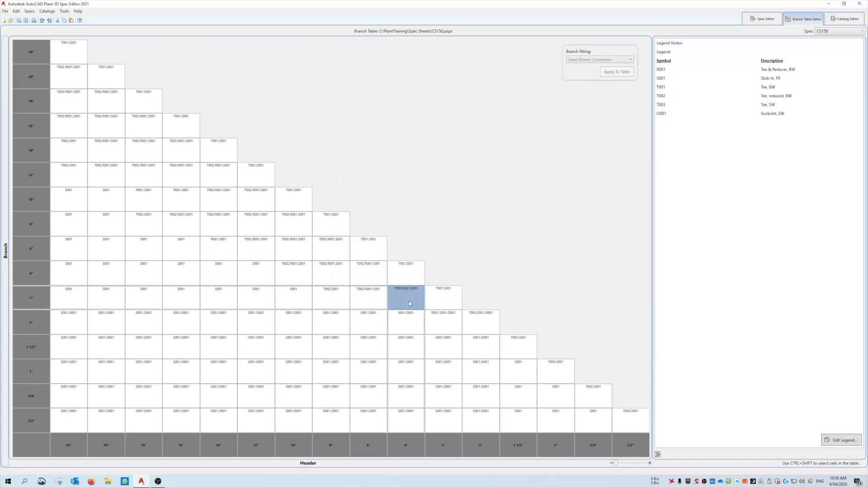
double_click(410, 302)
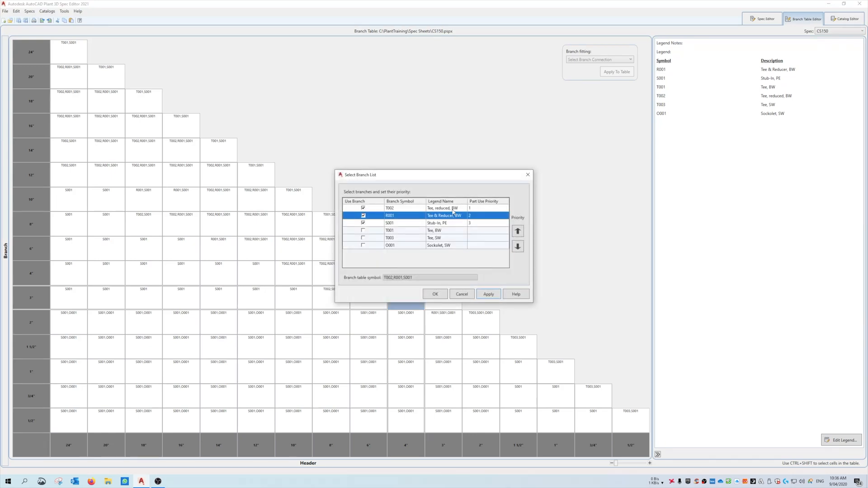
click(452, 216)
click(452, 223)
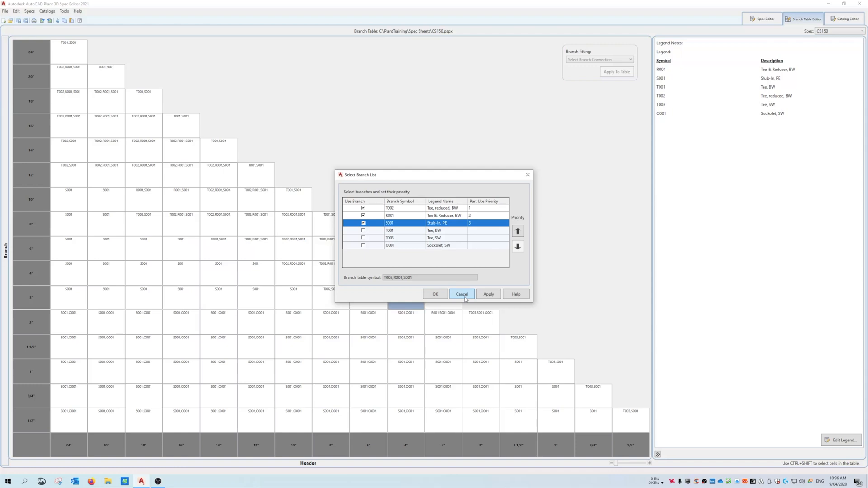
click(463, 297)
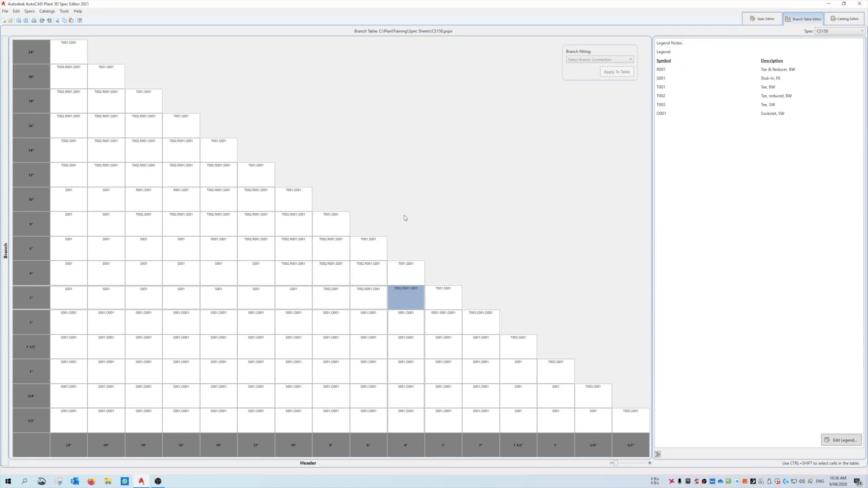
click(377, 253)
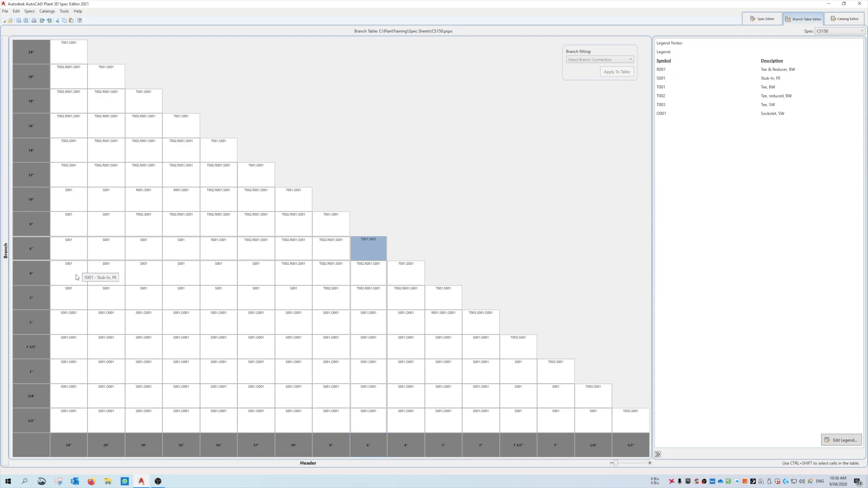
mouse_move(364, 245)
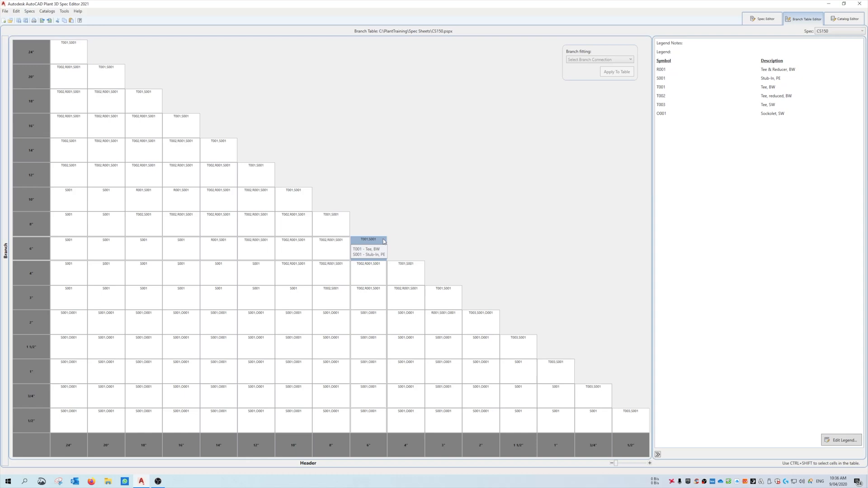
Return to the CS150 spec sheet and widen the Long Description column so the full part descriptions fit.
click(761, 19)
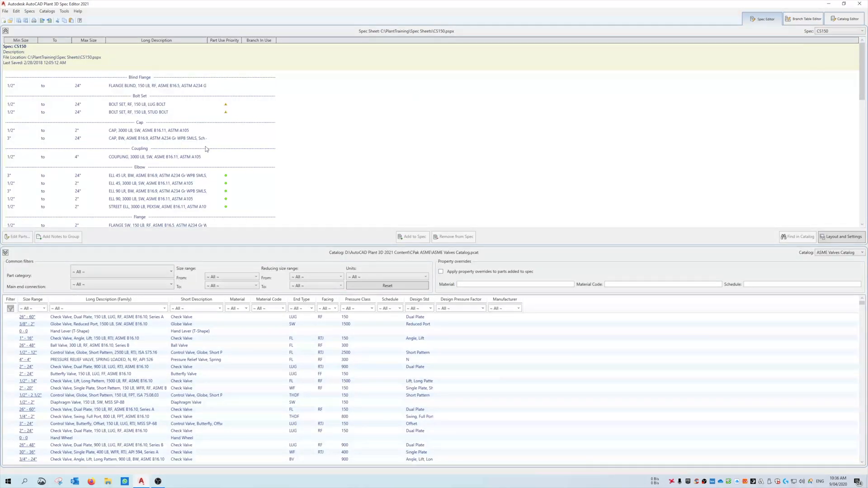
drag(208, 40, 381, 48)
click(224, 104)
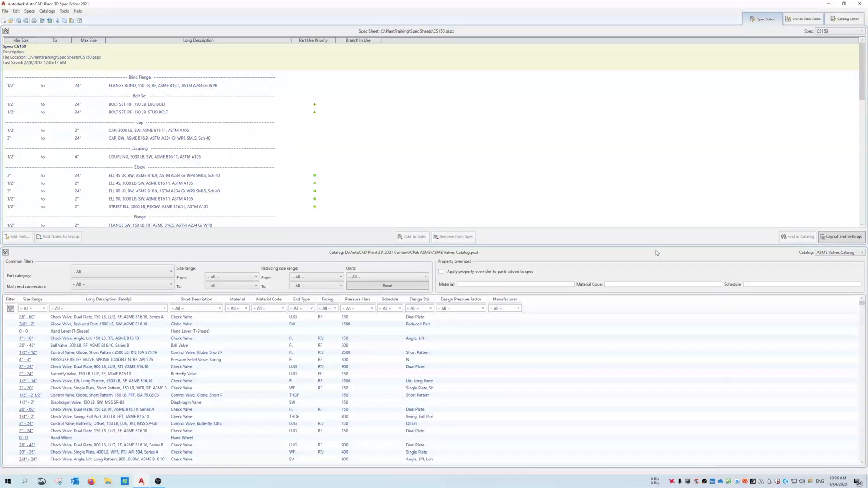
Display the general properties of the 12" ELBOW 90 SR, 0.688 WALL THK component in the Catalog Editor.
click(843, 19)
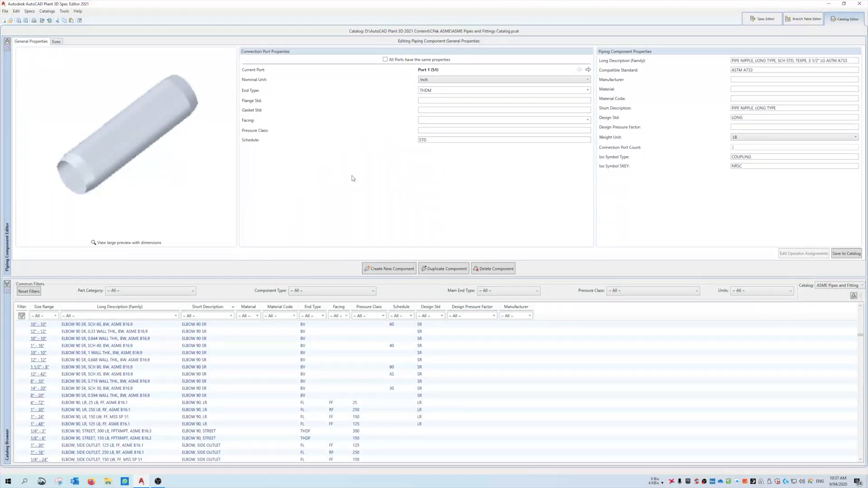
click(208, 360)
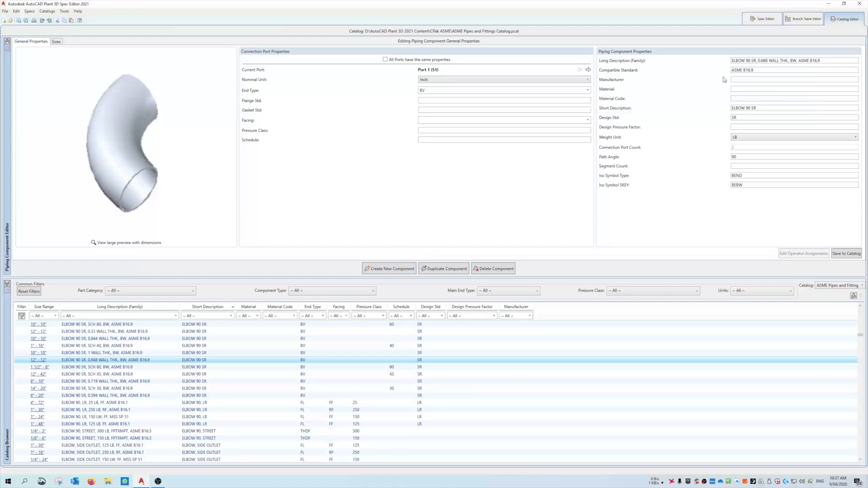
Return to the spec sheet and inspect the Elbow group's part use priorities without changing them.
click(763, 19)
click(429, 156)
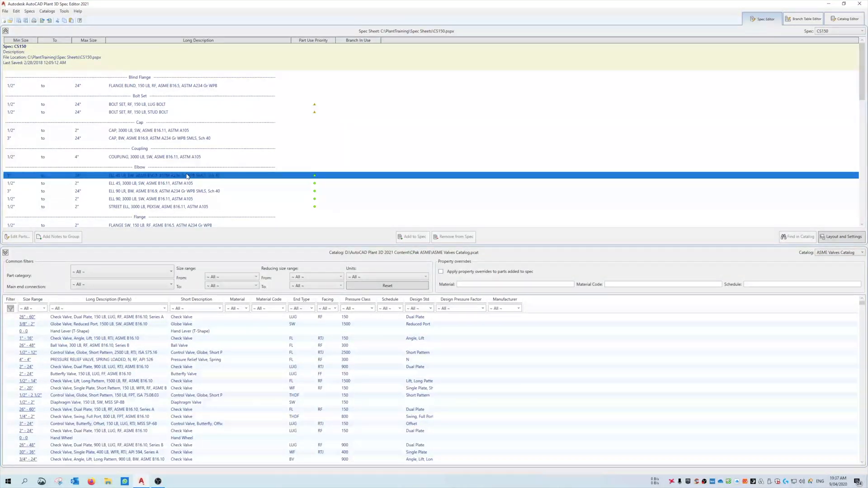
click(317, 176)
click(316, 176)
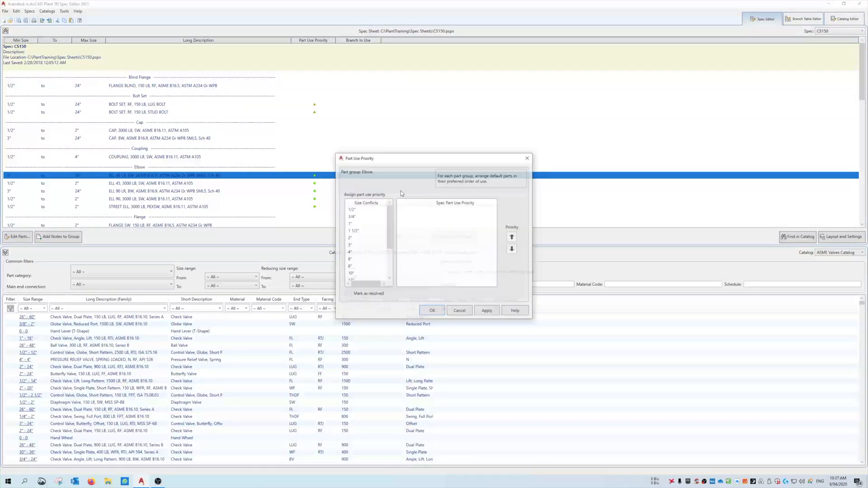
click(460, 311)
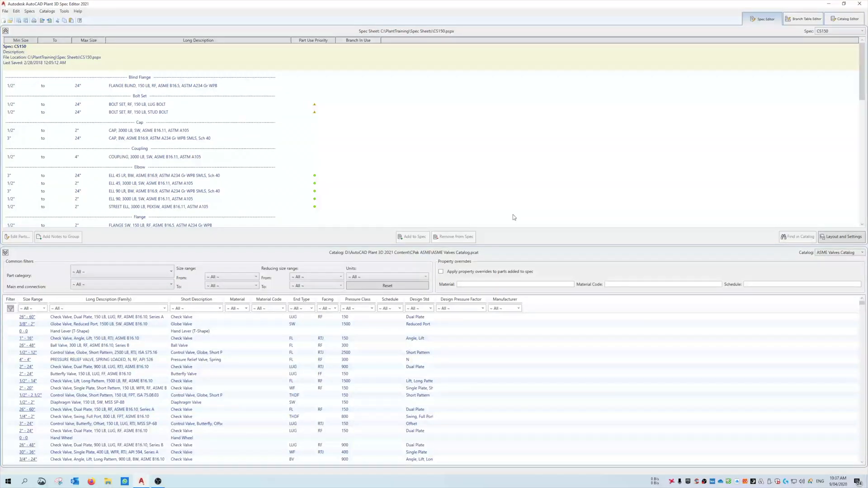
Examine the ELL 45 SW and ELL 90 LR entries in the spec sheet's Elbow group.
click(242, 184)
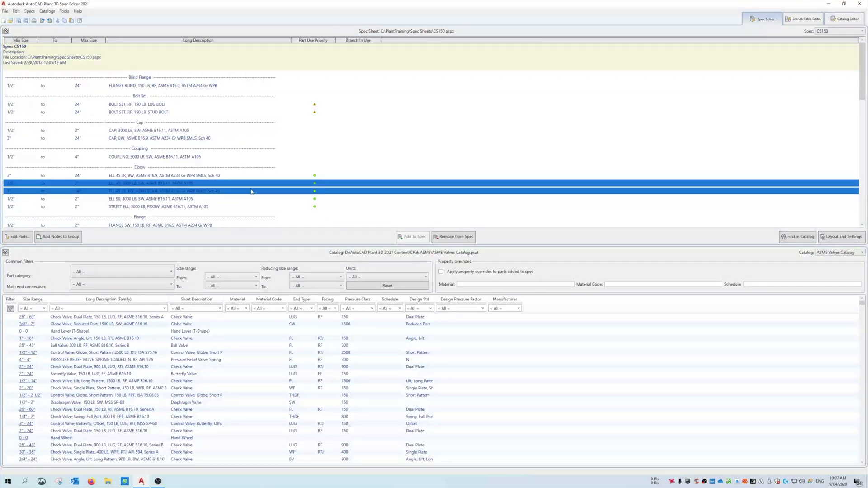
ctrl+click(136, 180)
click(46, 176)
ctrl+click(118, 183)
click(118, 184)
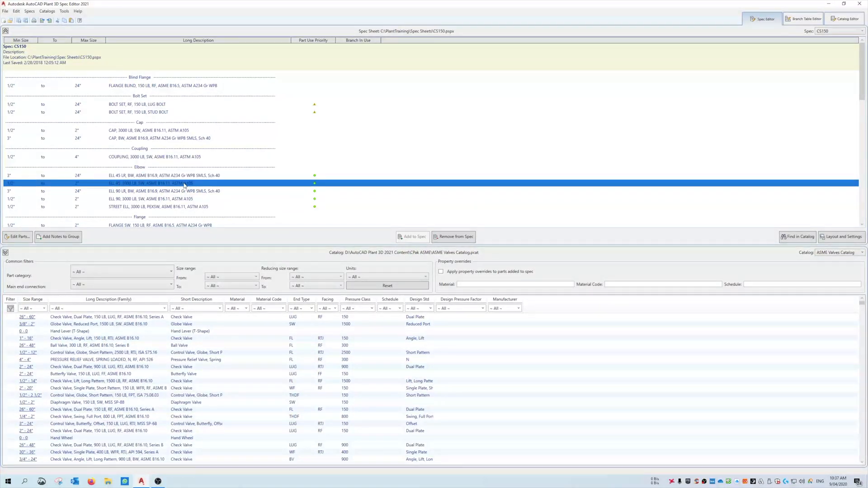
ctrl+click(203, 192)
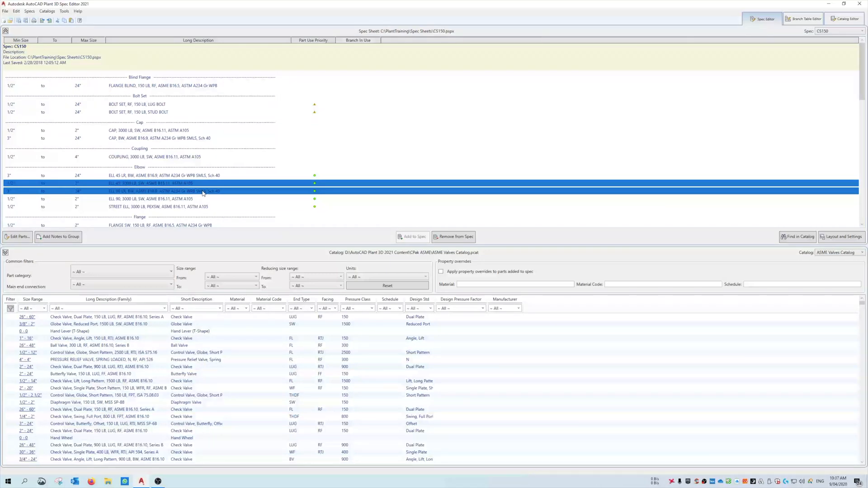
click(203, 191)
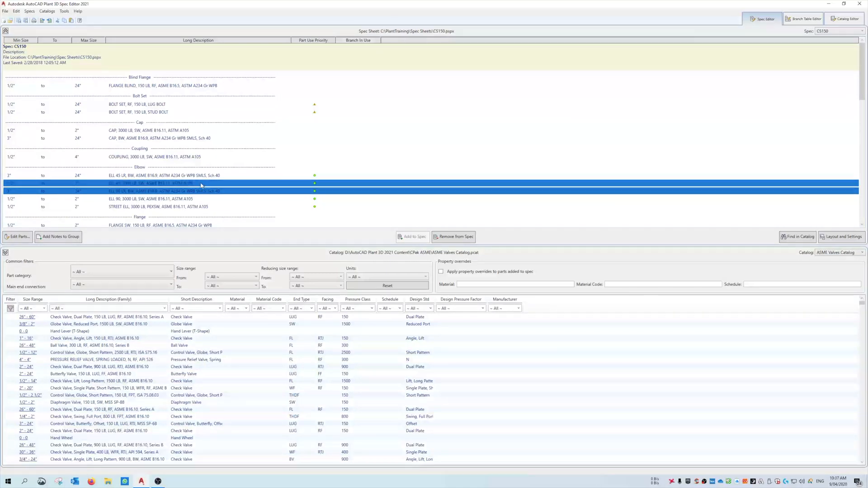
Examine the Coupling, Bolt Set and Cap entries of the spec sheet, comparing the SW and BW caps.
click(199, 157)
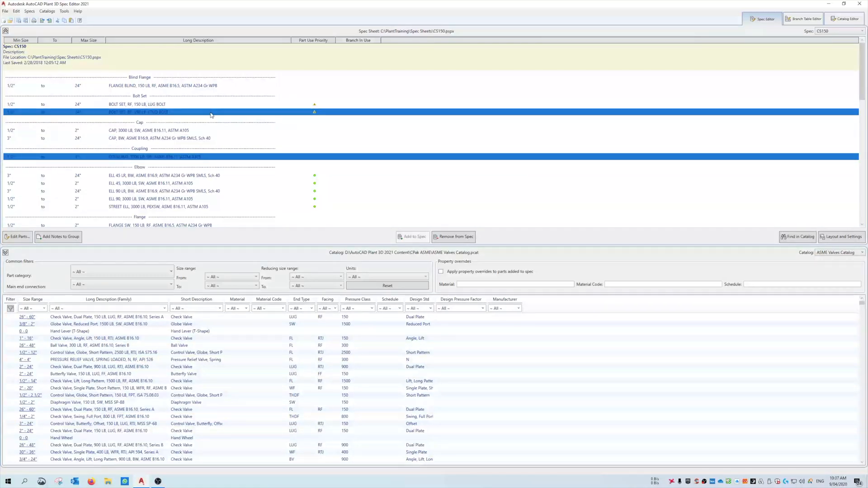
ctrl+click(205, 131)
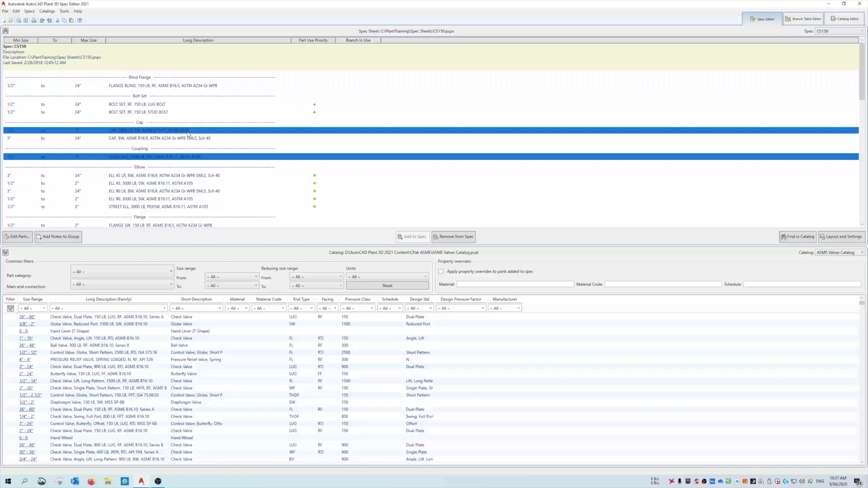
ctrl+click(177, 157)
ctrl+click(157, 105)
click(162, 139)
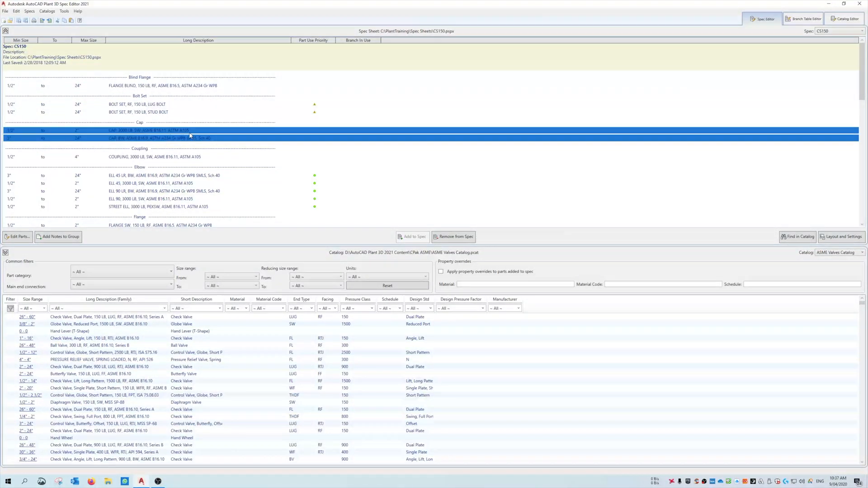
click(182, 132)
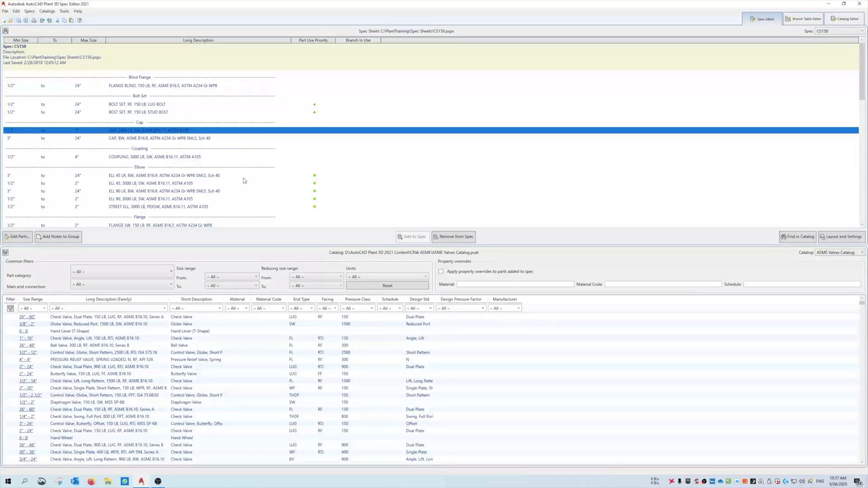
Look over the spec sheet down to the Flange and Gasket groups and return to the Bolt Set, Cap and Coupling entries.
scroll(235, 184, down, 5)
scroll(221, 186, up, 3)
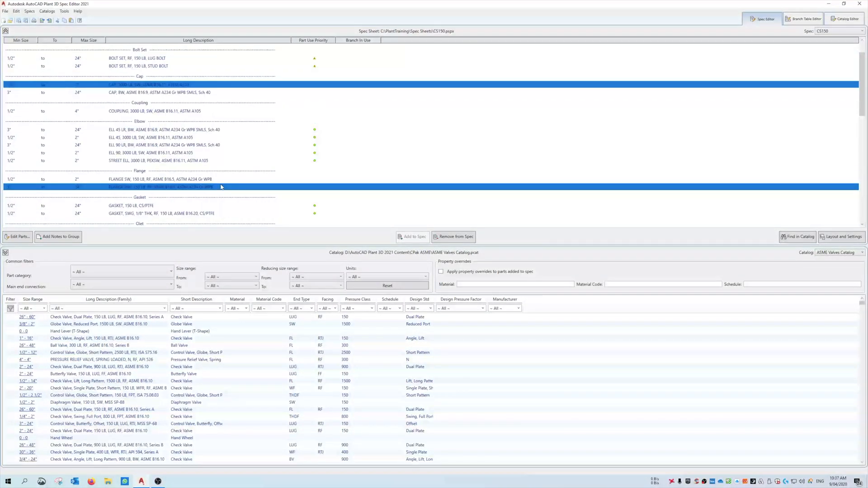
scroll(222, 186, up, 3)
click(235, 113)
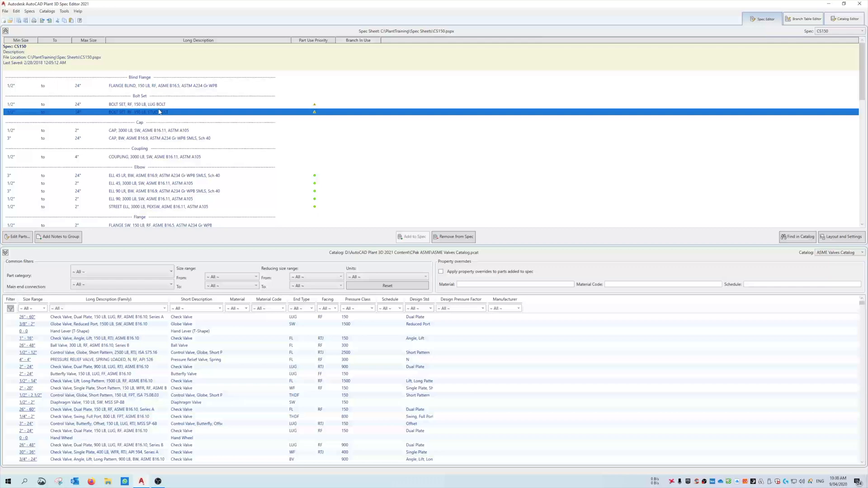
click(253, 130)
ctrl+click(283, 158)
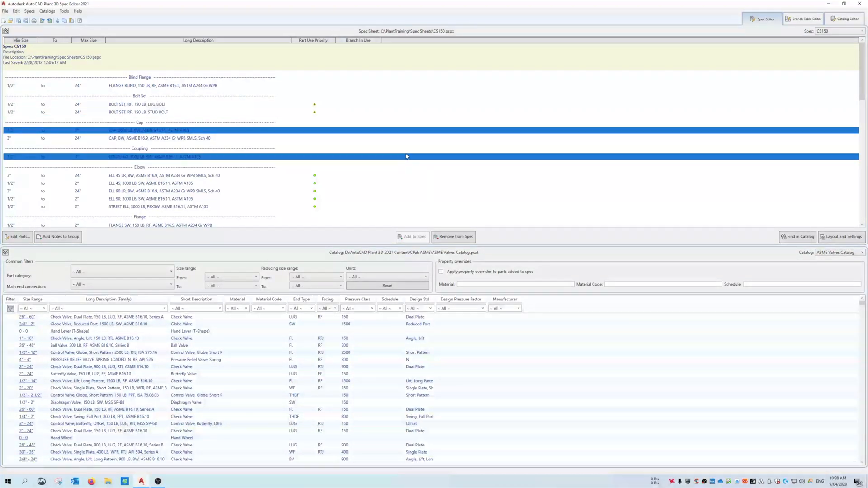
Widen the Design Std column in the ASME Valves Catalog list and select the 1/2" to 2" SW cap in the spec sheet.
drag(436, 299, 528, 299)
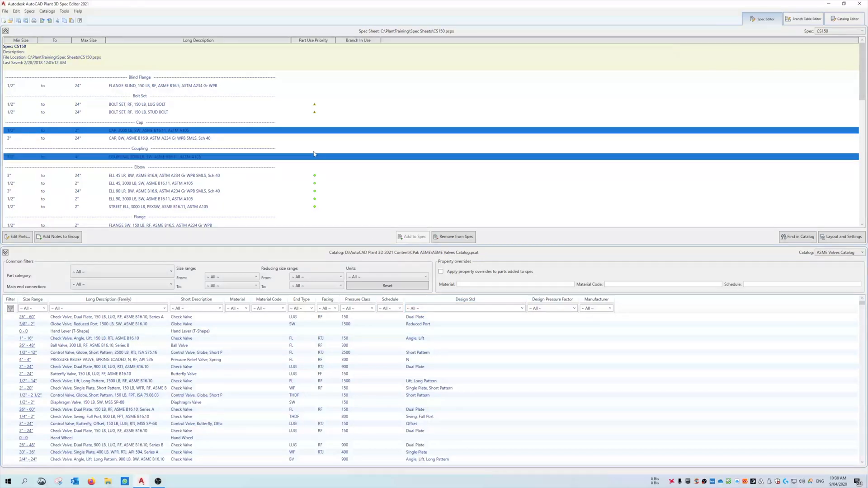
click(228, 138)
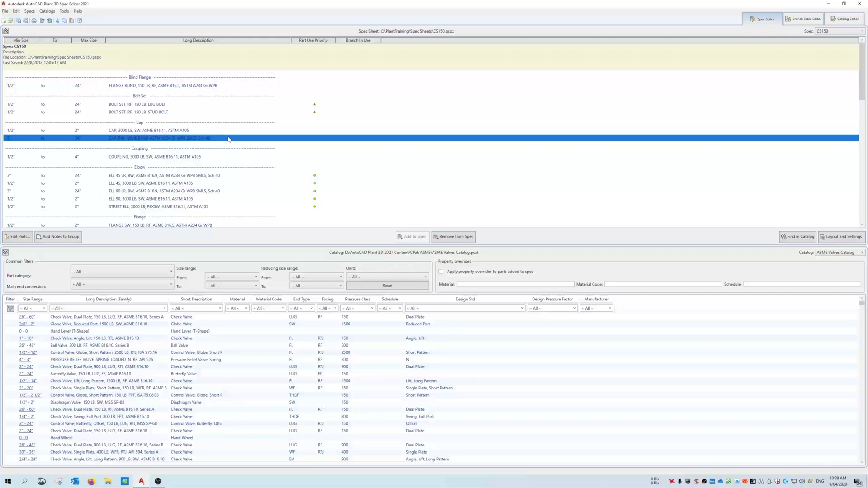
click(227, 132)
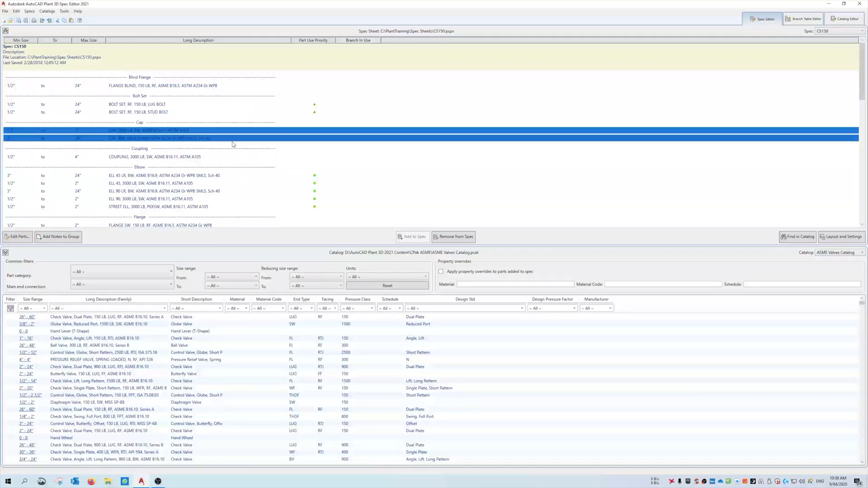
View the branch table and the Catalog Editor once more, and return to the spec sheet.
click(797, 21)
click(840, 19)
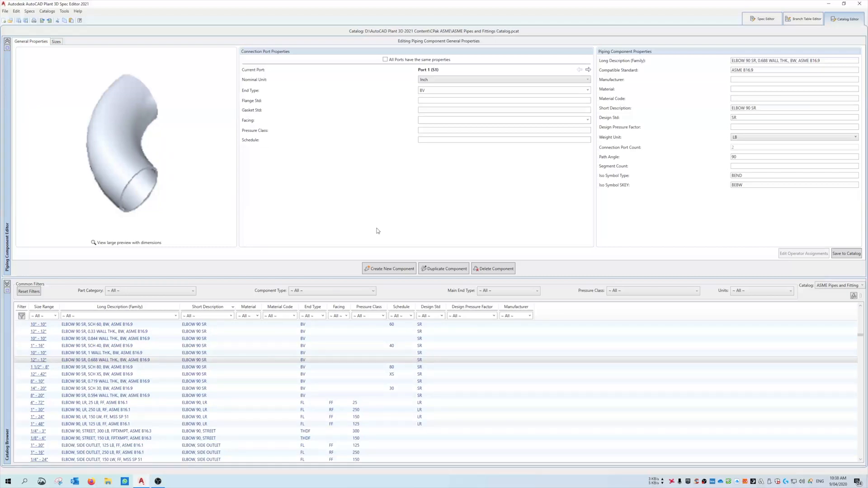
click(764, 20)
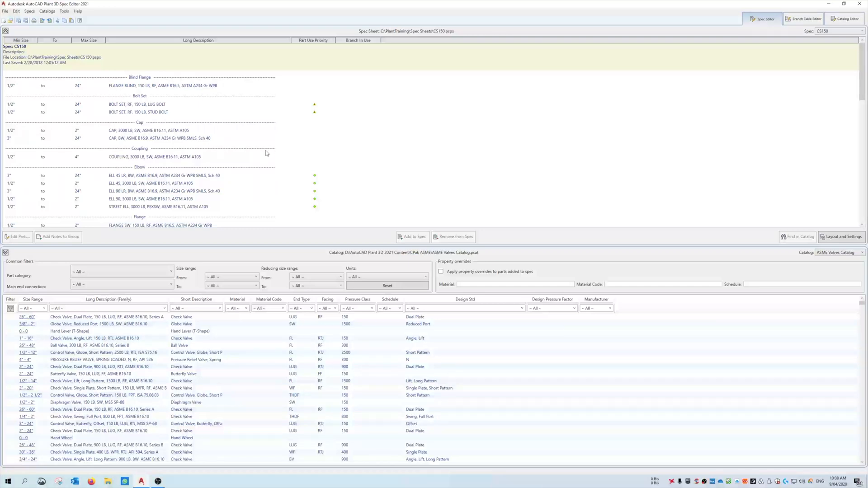
Review the Coupling, Cap, Bolt Set and Blind Flange entries in the CS150 spec sheet.
click(244, 157)
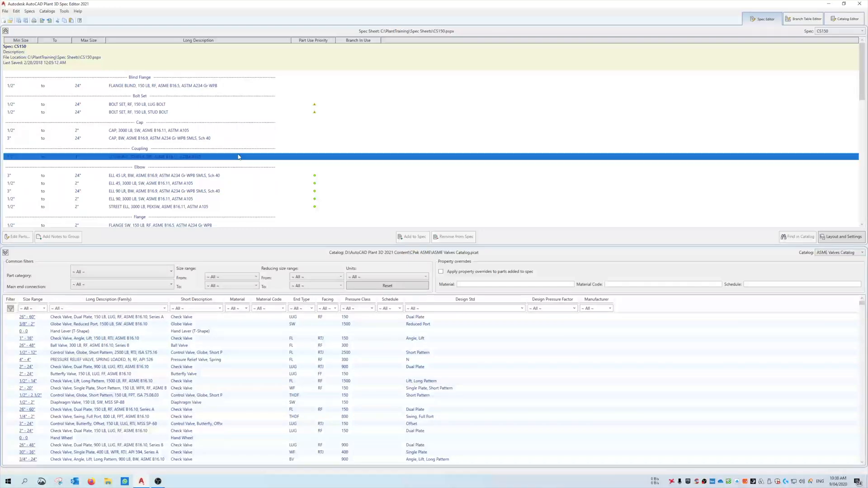
click(231, 131)
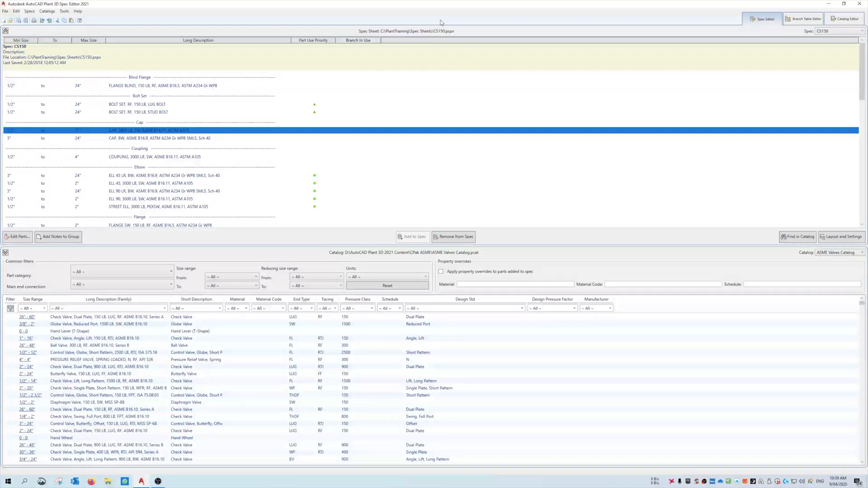
click(193, 112)
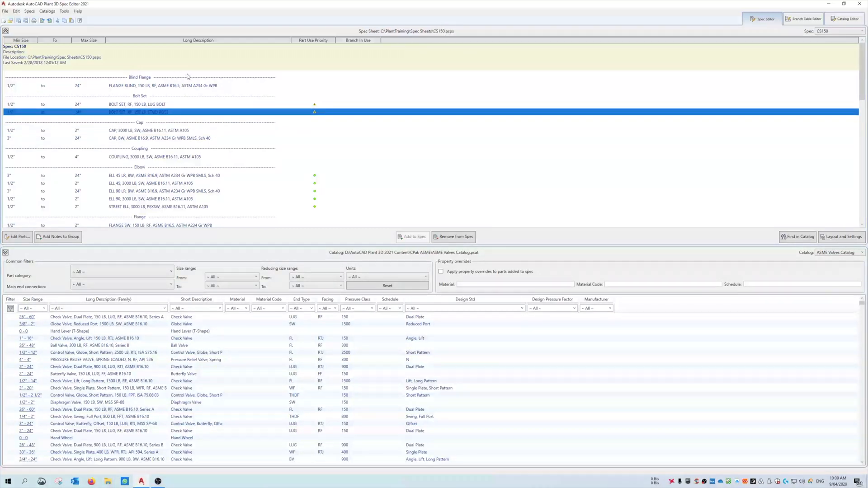
click(212, 85)
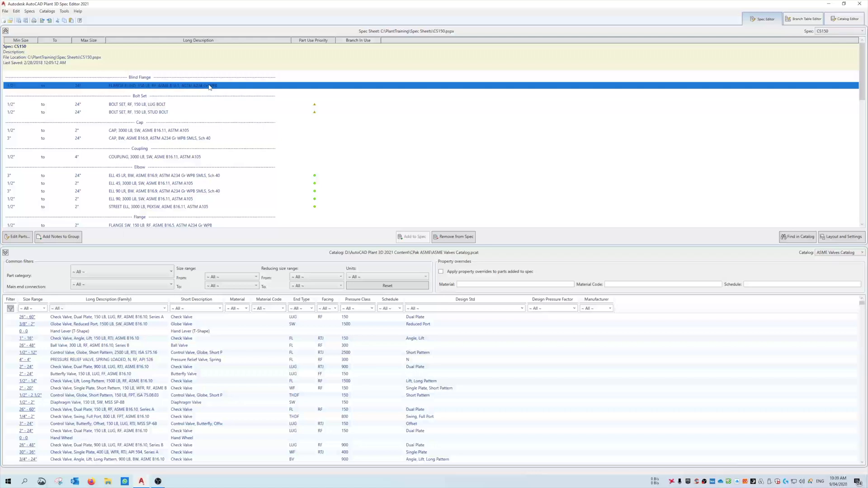
click(227, 104)
ctrl+click(232, 131)
ctrl+click(235, 131)
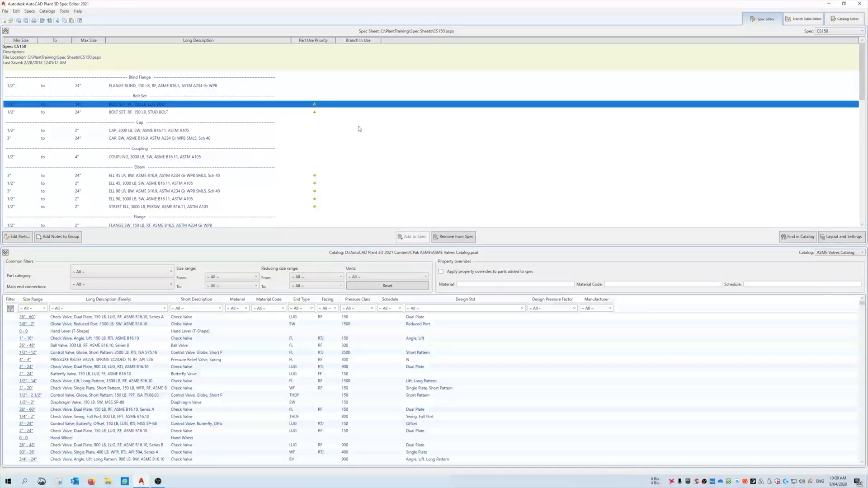
ctrl+click(264, 113)
click(264, 113)
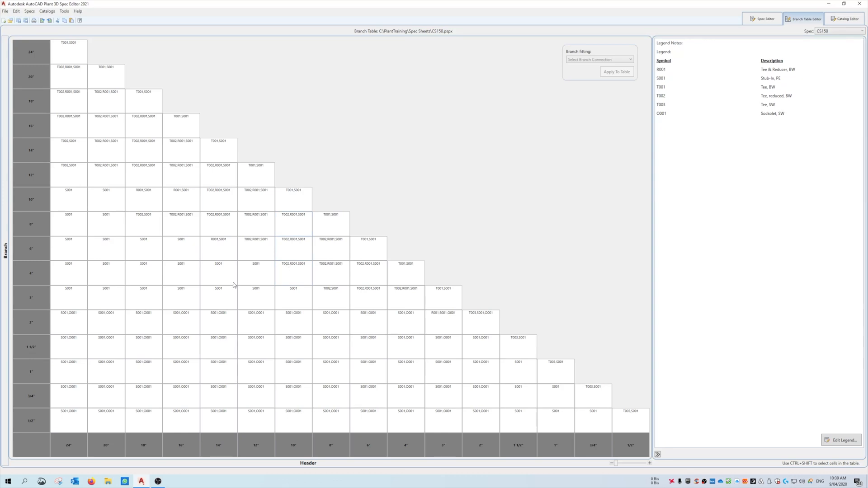
Return from the branch table to the spec sheet and select the 3" to 24" ELL 45 LR, BW elbow.
click(769, 19)
click(454, 176)
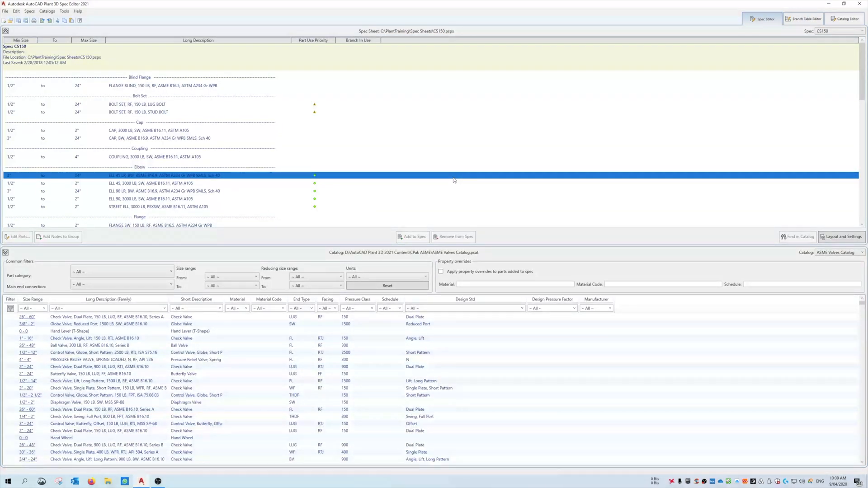